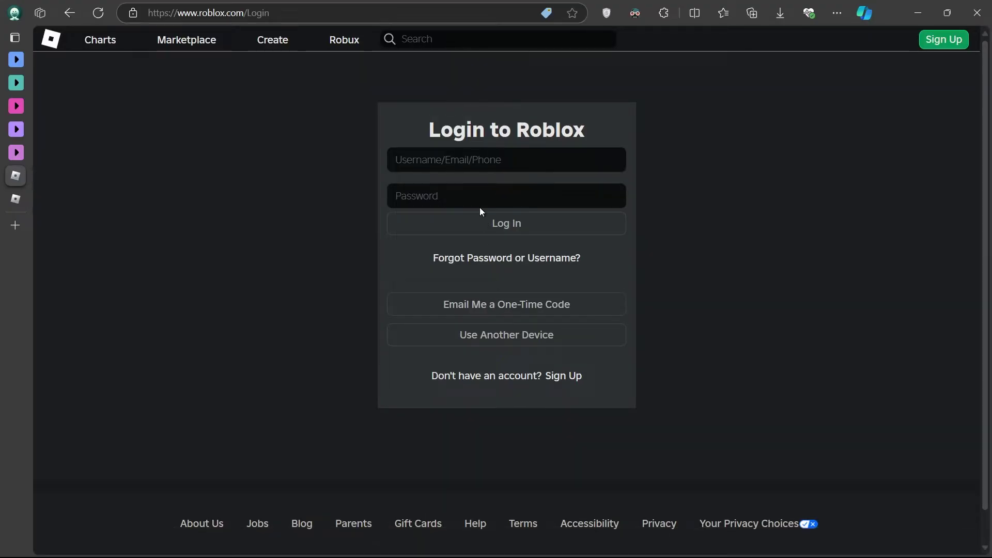
Enter the account's username and password and submit the login.
{"action": "left_click", "coordinate": [474, 164]}
{"action": "type", "text": "AeeBee05"}
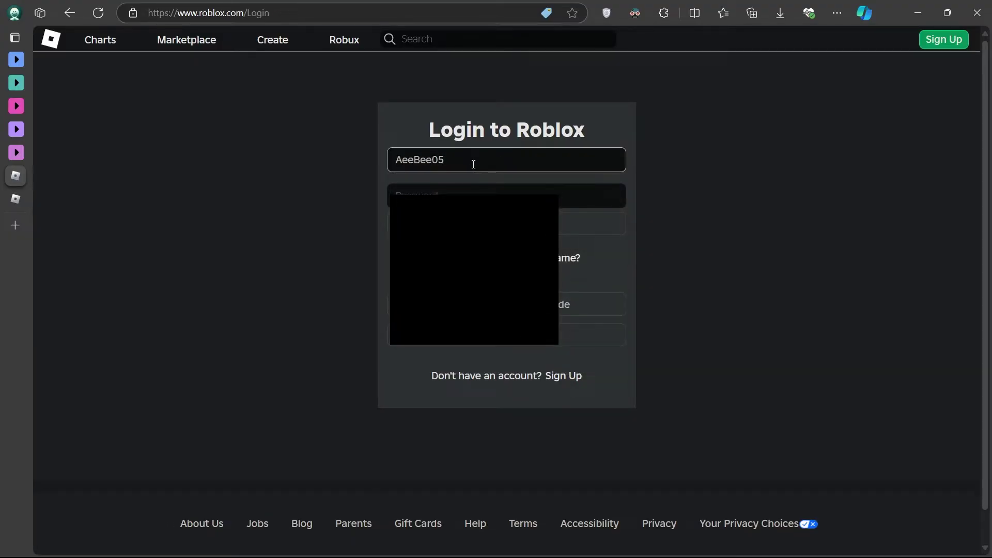
{"action": "left_click", "coordinate": [465, 197]}
{"action": "type", "text": "••••••"}
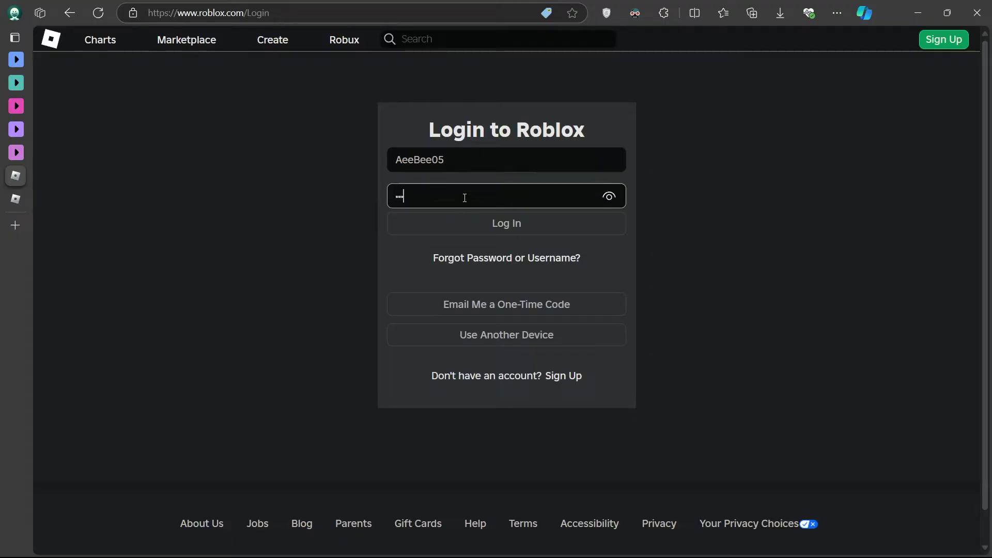
{"action": "key", "text": "Return"}
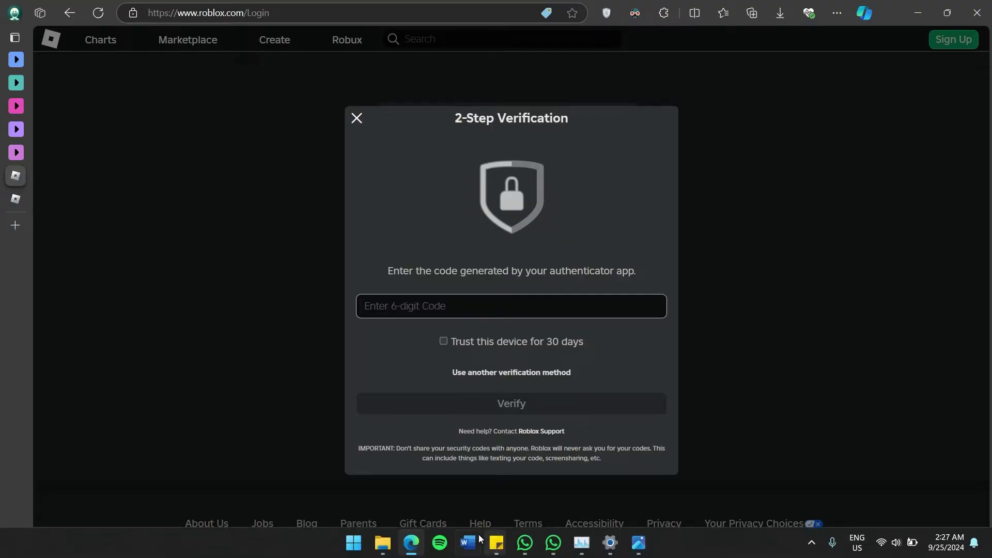
Bring Sticky Notes beside the verification dialog, select the first backup code, and return to the prompt.
{"action": "left_click", "coordinate": [514, 495]}
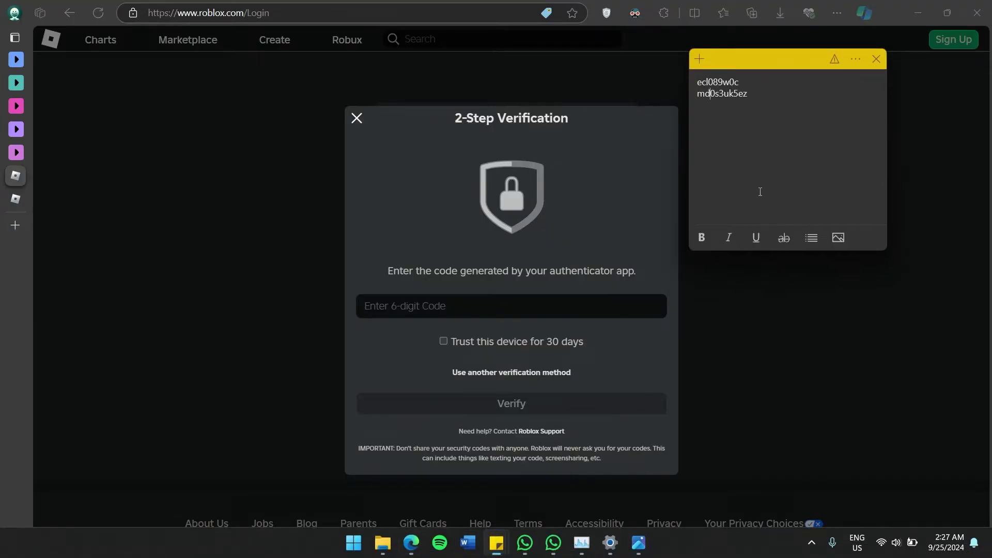
{"action": "left_click_drag", "start_coordinate": [788, 64], "coordinate": [804, 154]}
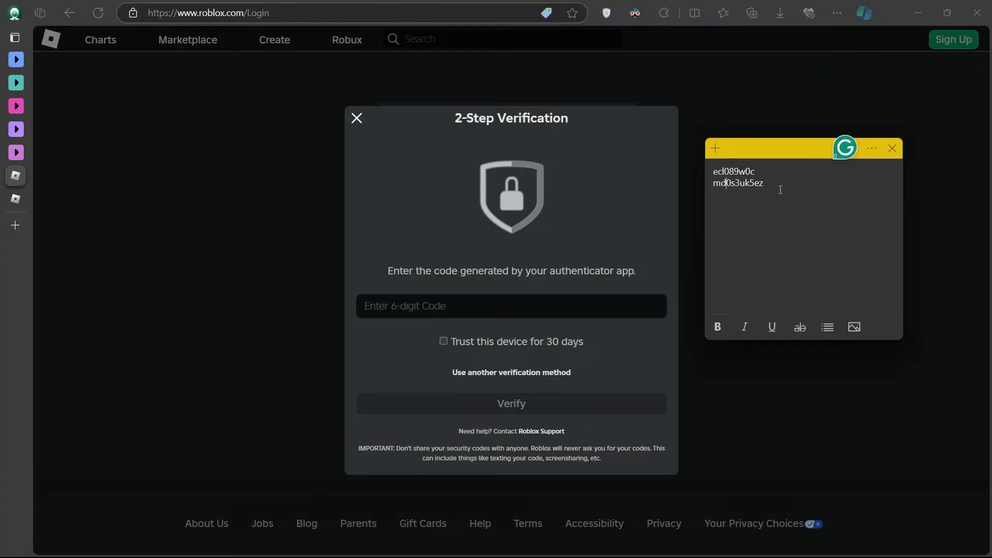
{"action": "double_click", "coordinate": [727, 172]}
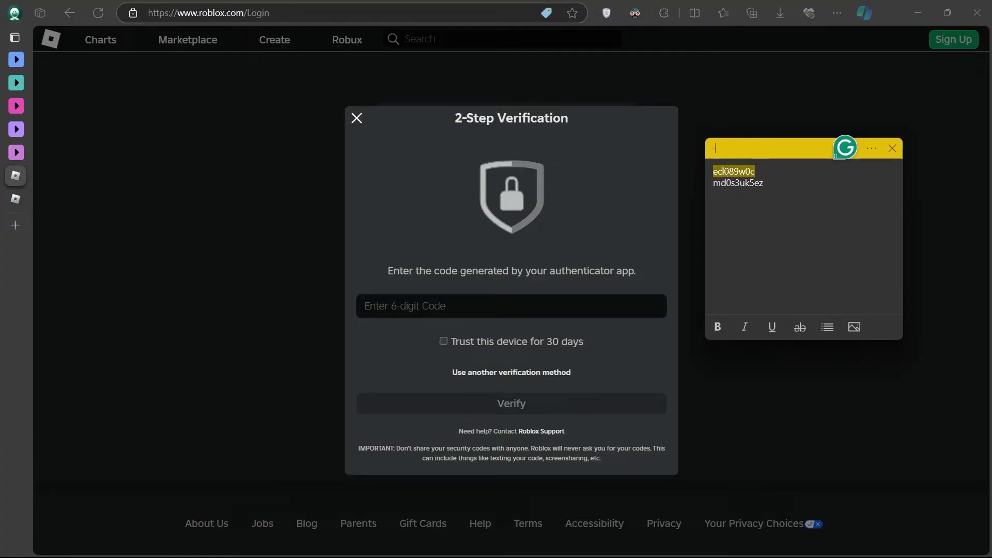
{"action": "left_click", "coordinate": [734, 208]}
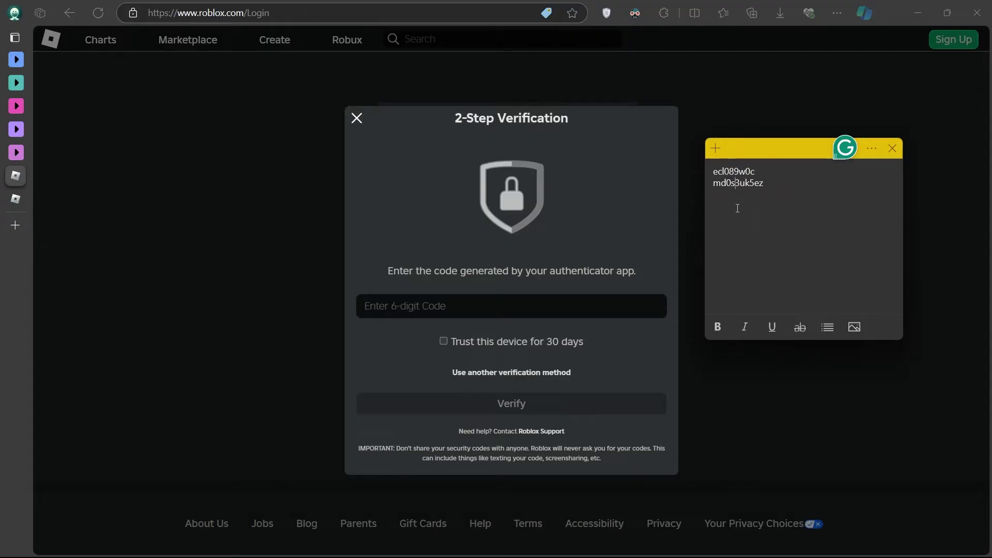
{"action": "left_click", "coordinate": [434, 306]}
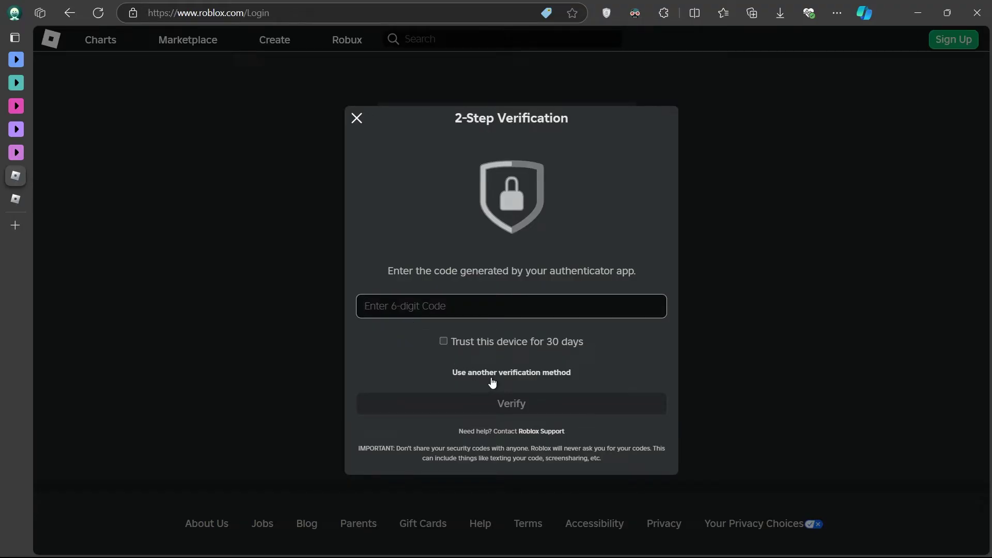
Switch to Backup Code verification, paste the saved code and verify it.
{"action": "left_click", "coordinate": [491, 379]}
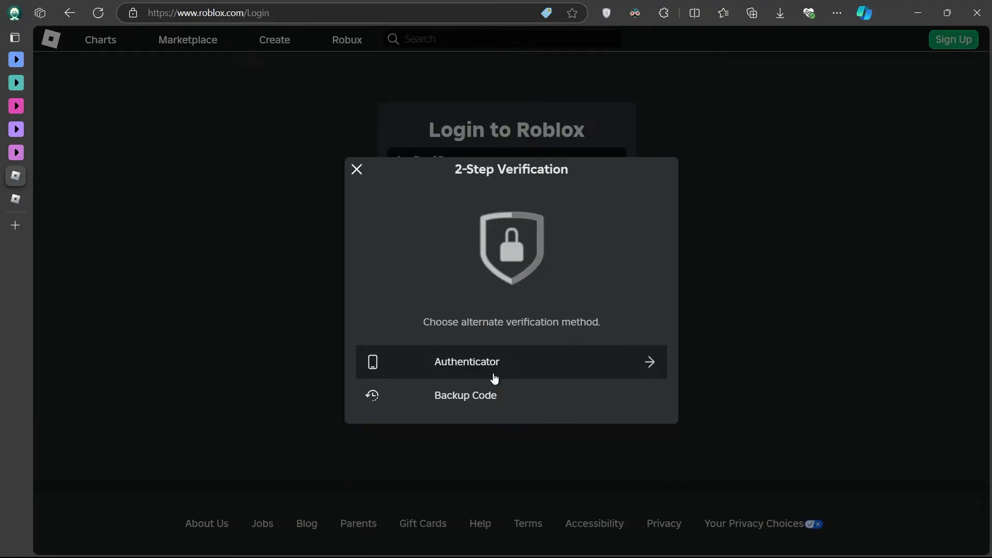
{"action": "left_click", "coordinate": [464, 402]}
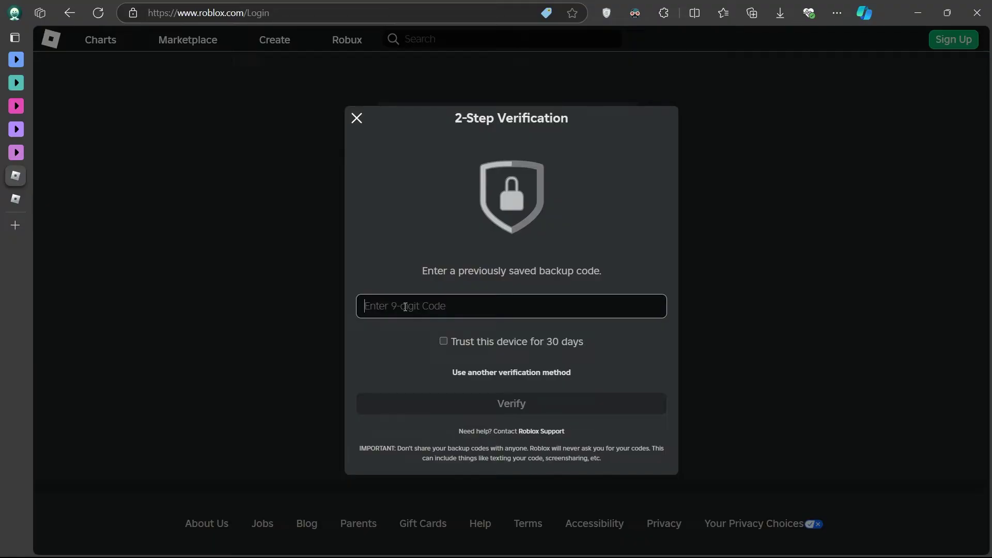
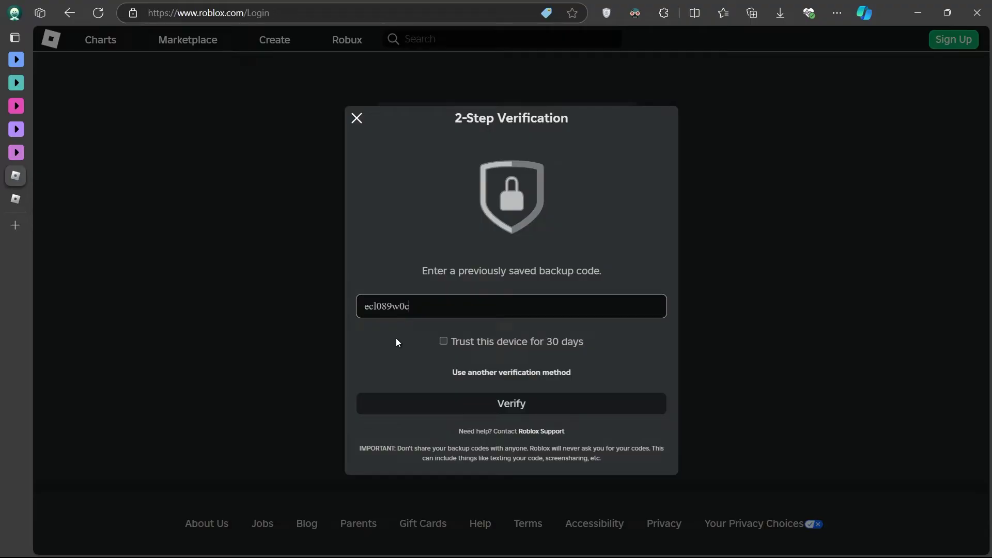
{"action": "left_click", "coordinate": [502, 403]}
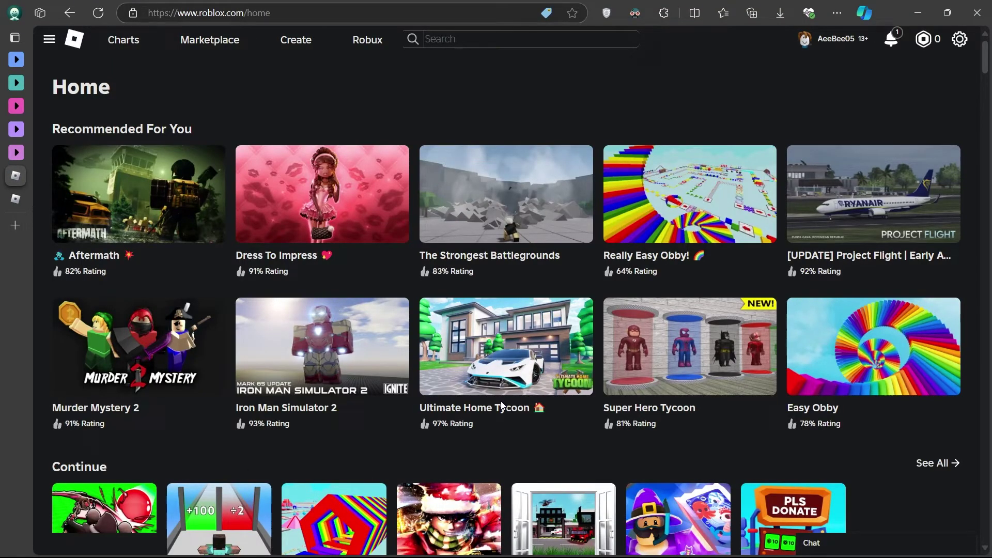
Open account Settings from the gear menu and show the Security section.
{"action": "scroll", "coordinate": [501, 401], "scroll_direction": "down", "scroll_amount": 15}
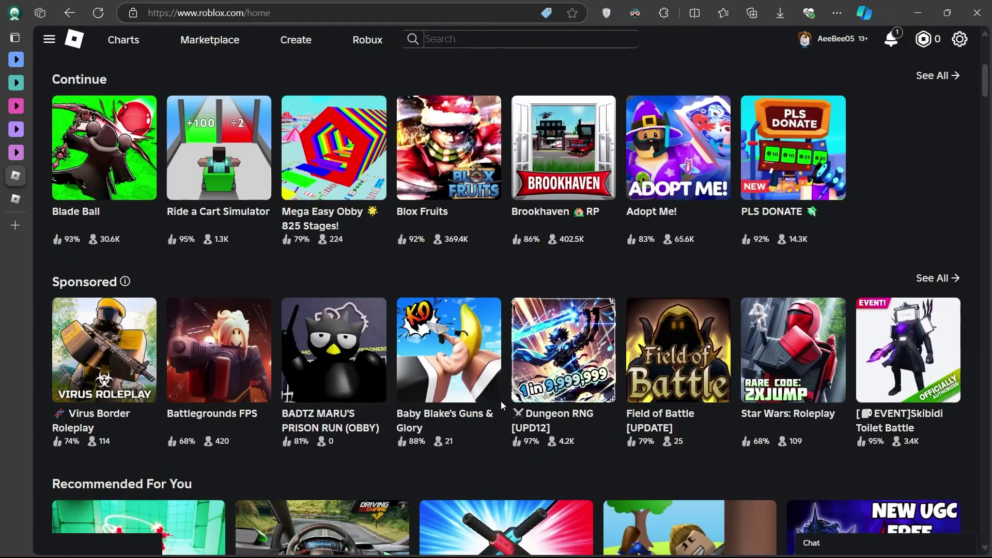
{"action": "scroll", "coordinate": [502, 408], "scroll_direction": "up", "scroll_amount": 15}
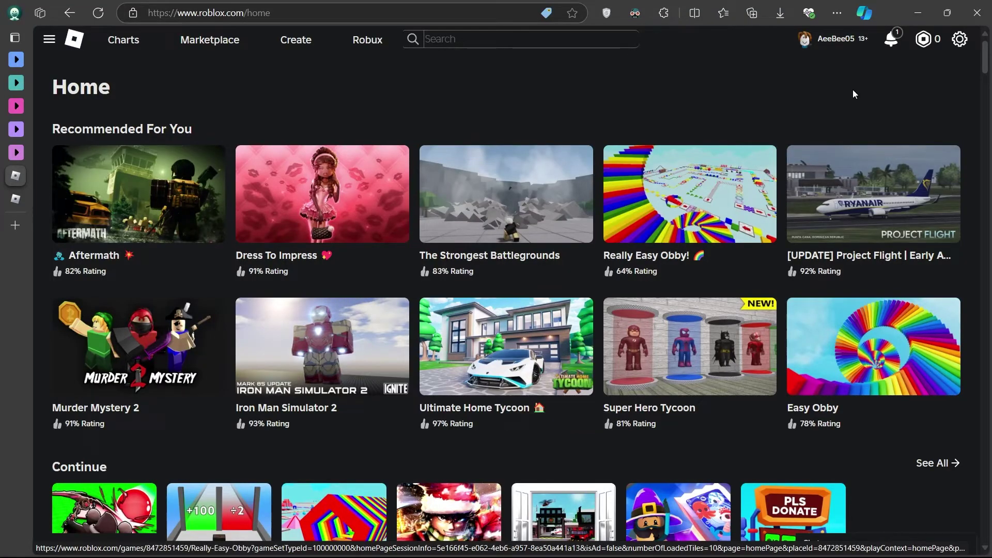
{"action": "left_click", "coordinate": [959, 42]}
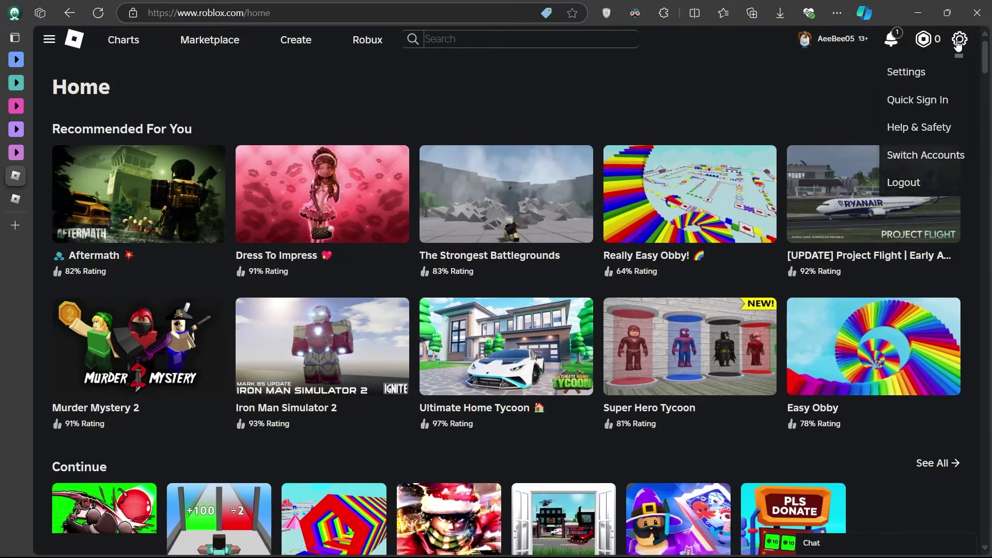
{"action": "left_click", "coordinate": [907, 74]}
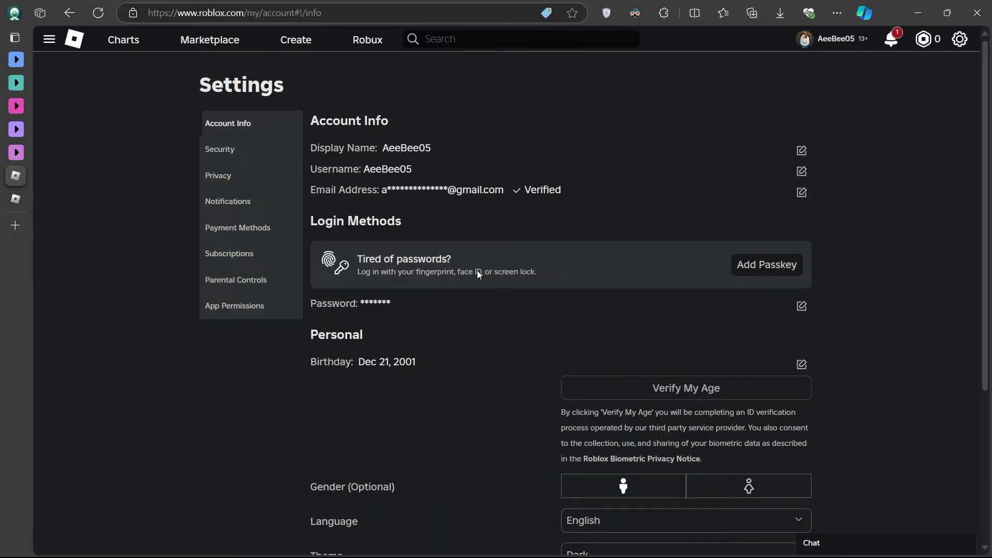
{"action": "left_click", "coordinate": [239, 151]}
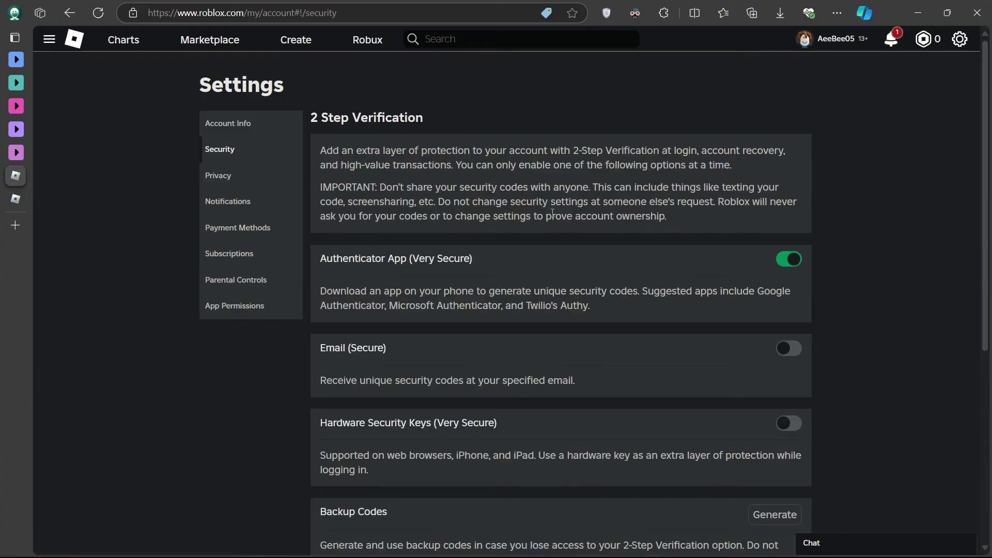
{"action": "scroll", "coordinate": [555, 221], "scroll_direction": "down", "scroll_amount": 3}
{"action": "scroll", "coordinate": [542, 224], "scroll_direction": "up", "scroll_amount": 3}
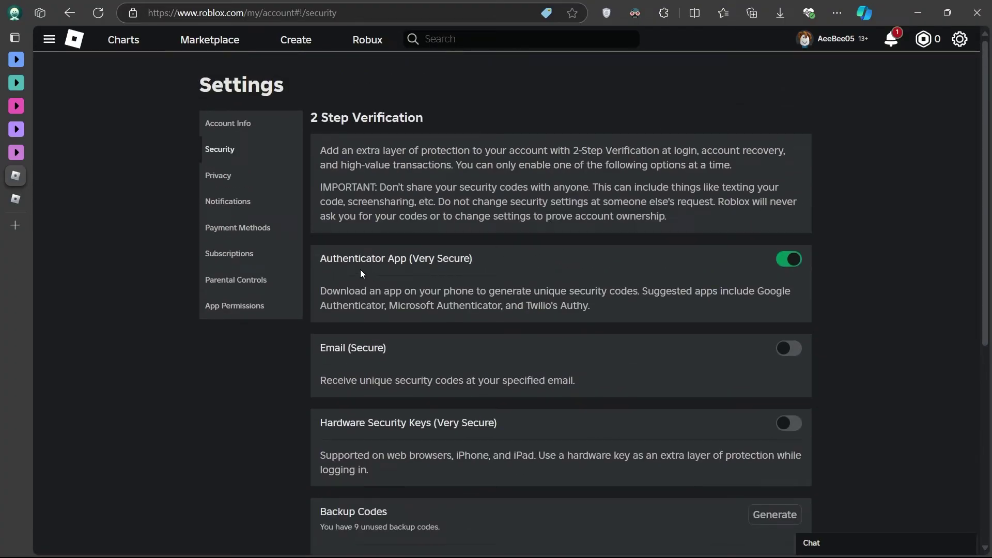
Turn off the Authenticator App toggle, confirm, and choose Backup Code verification.
{"action": "left_click", "coordinate": [794, 263]}
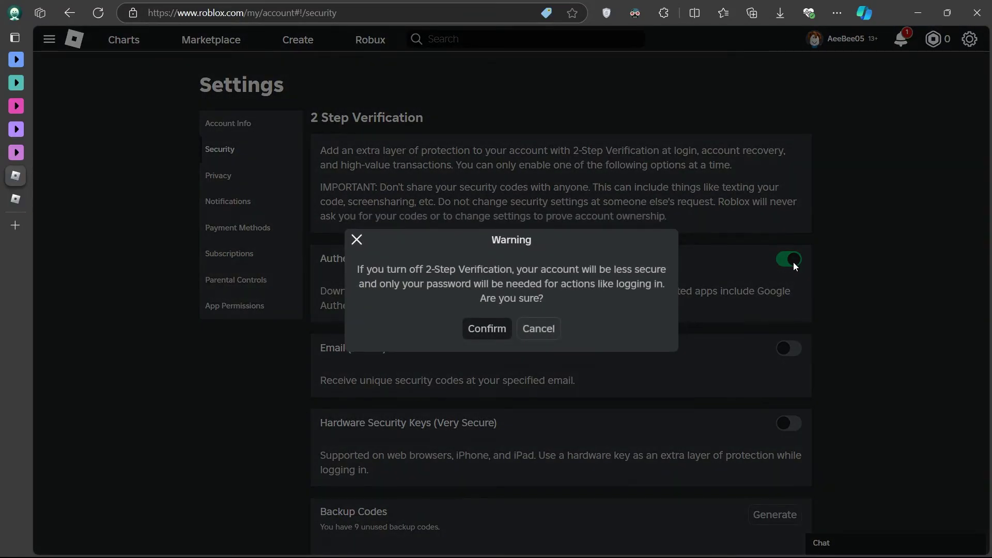
{"action": "left_click", "coordinate": [484, 330]}
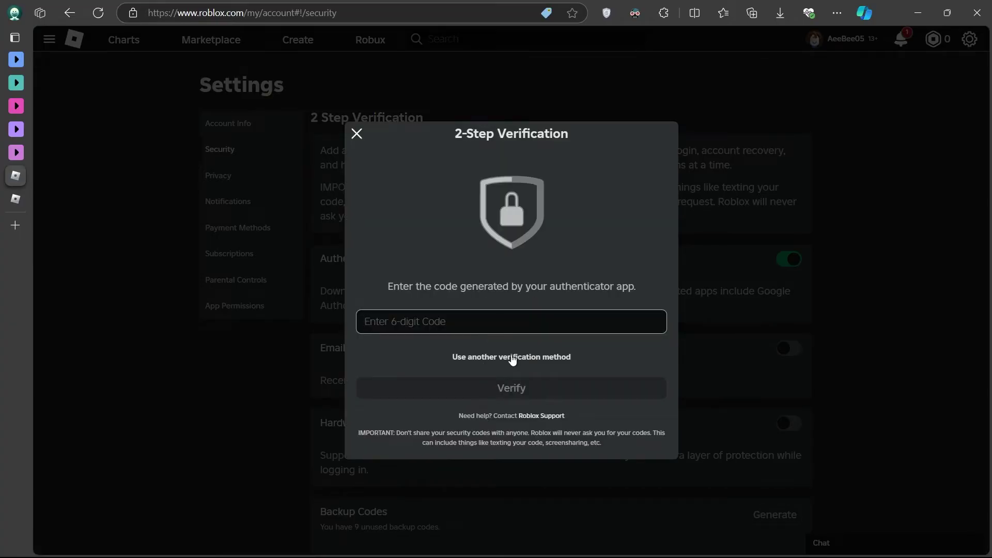
{"action": "left_click", "coordinate": [512, 357]}
{"action": "left_click", "coordinate": [483, 395]}
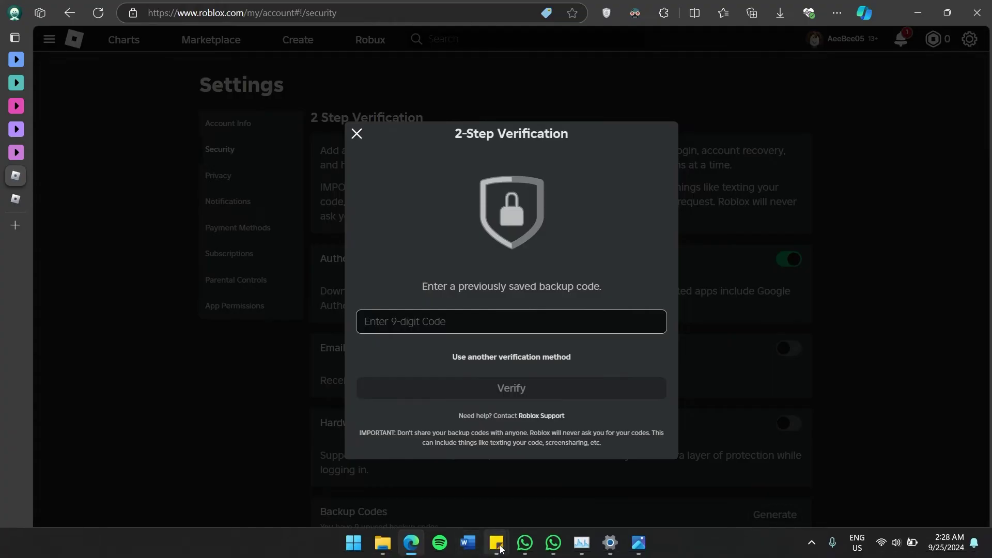
Replace the rejected code with another backup code from Sticky Notes and verify.
{"action": "mouse_move", "coordinate": [500, 548]}
{"action": "left_click", "coordinate": [537, 450]}
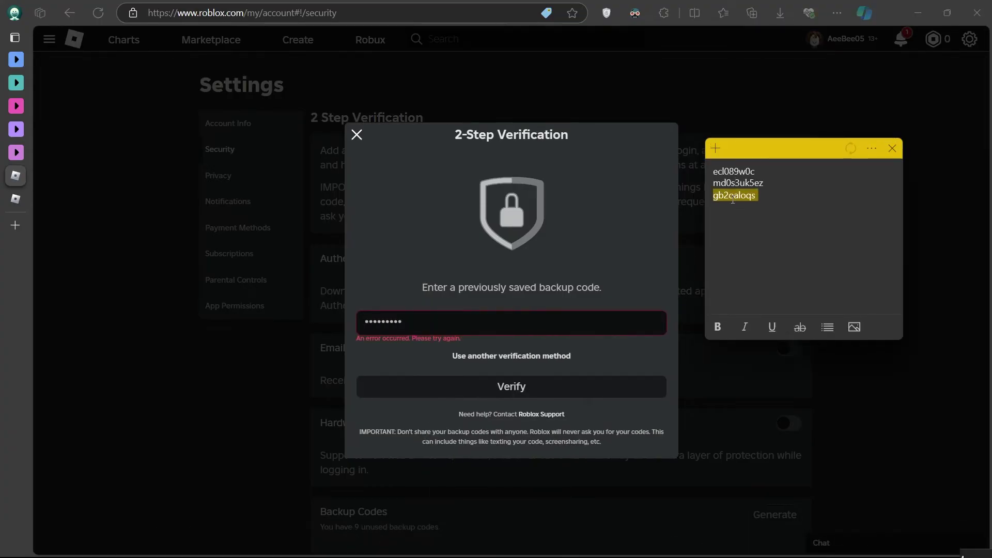
{"action": "double_click", "coordinate": [451, 332]}
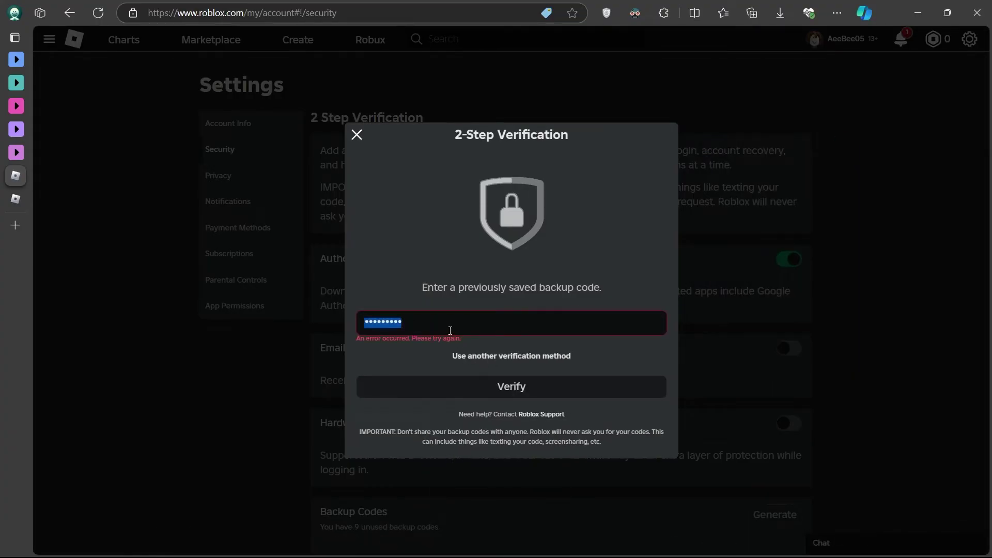
{"action": "key", "text": "ctrl+v"}
{"action": "left_click", "coordinate": [512, 387]}
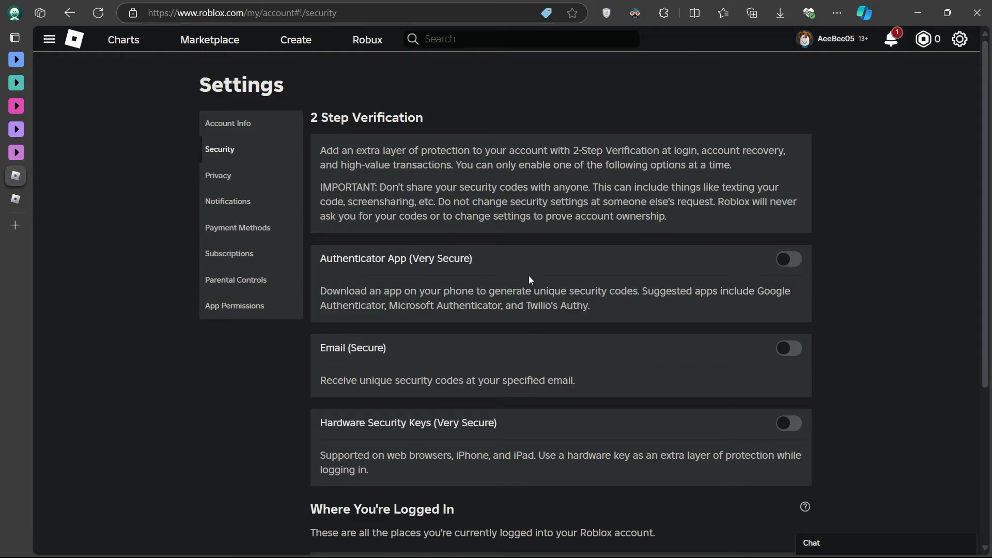
Go to the Roblox home page, then switch to the support tab.
{"action": "left_click", "coordinate": [51, 44]}
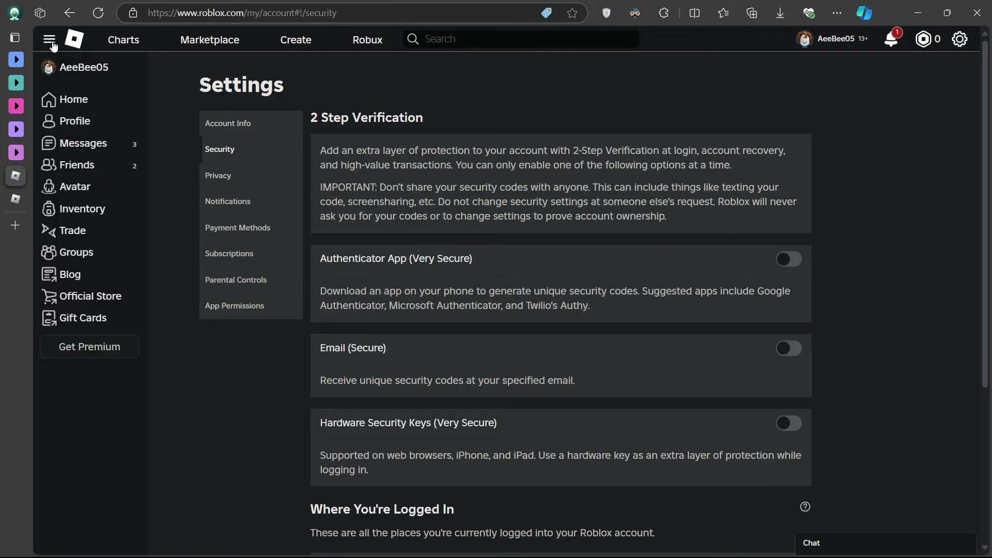
{"action": "left_click", "coordinate": [73, 99]}
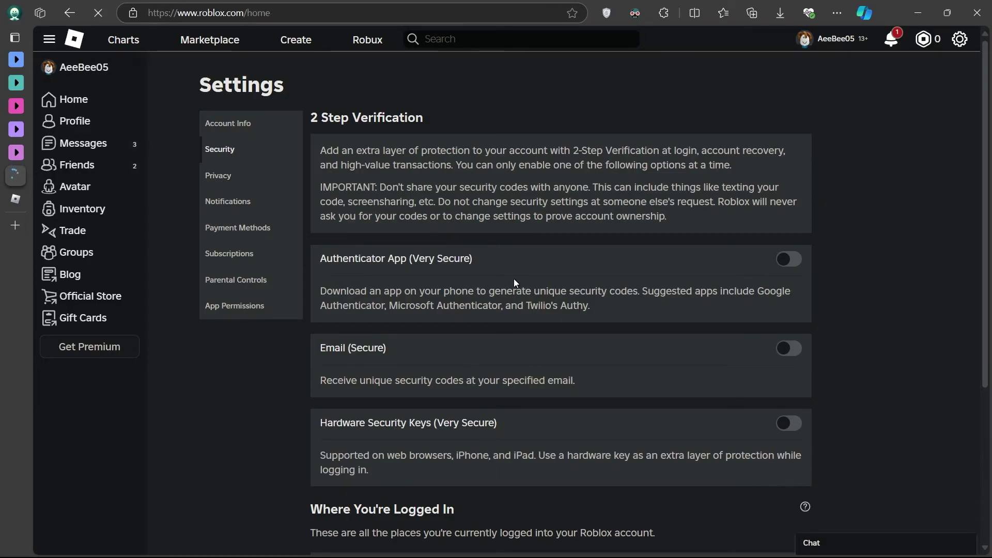
{"action": "key", "text": "ctrl+Tab"}
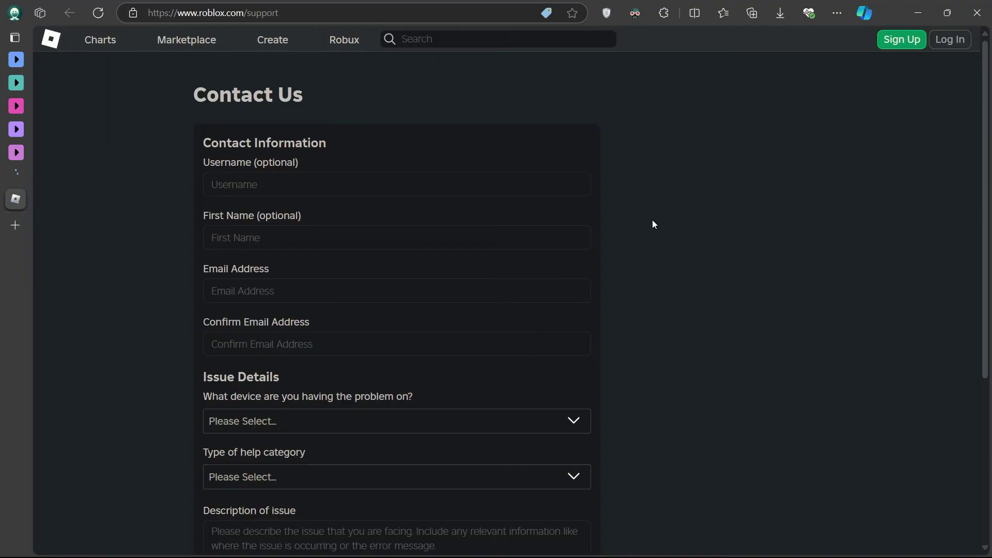
Dismiss the autofill popup and scroll down to the Issue Details section.
{"action": "left_click", "coordinate": [233, 188]}
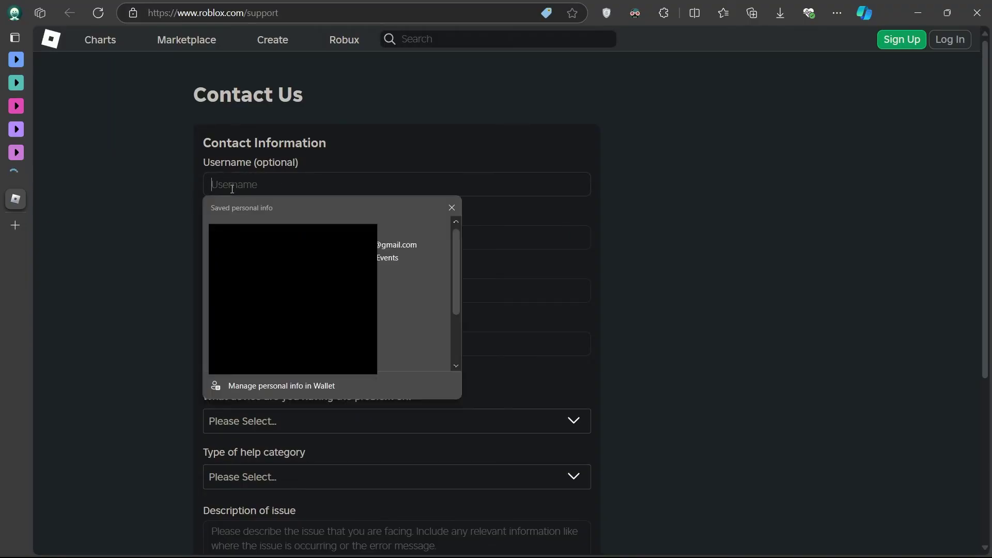
{"action": "left_click", "coordinate": [178, 220]}
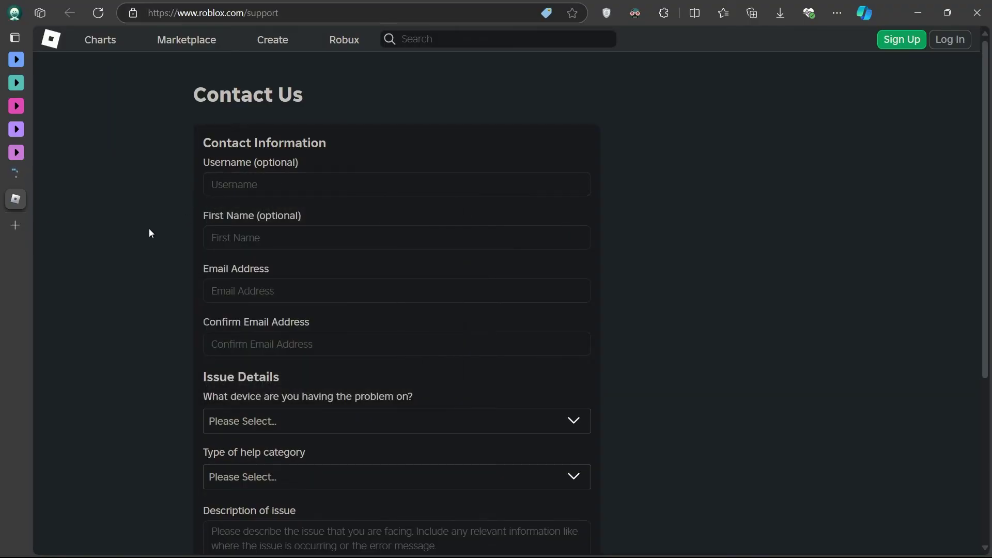
{"action": "scroll", "coordinate": [149, 228], "scroll_direction": "down", "scroll_amount": 2}
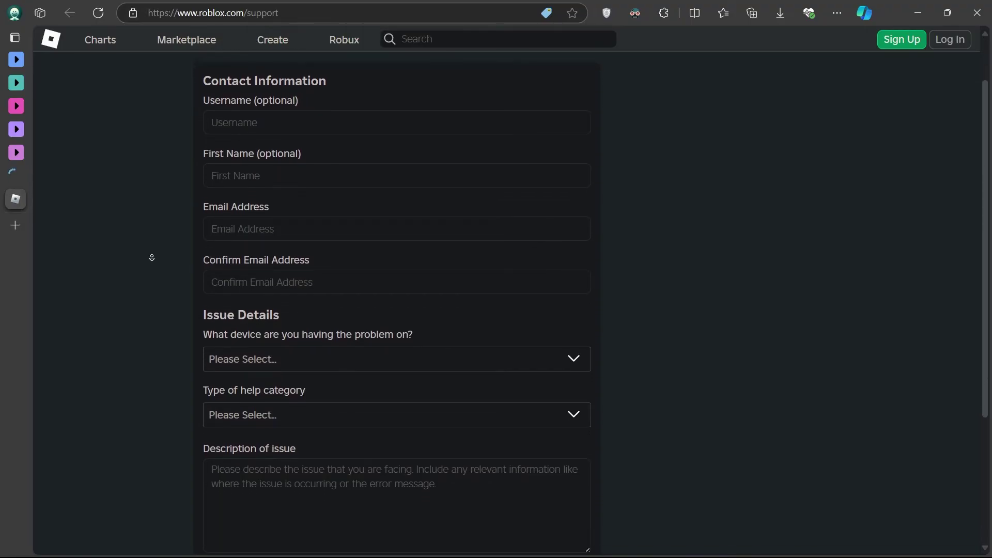
{"action": "scroll", "coordinate": [157, 250], "scroll_direction": "down", "scroll_amount": 2}
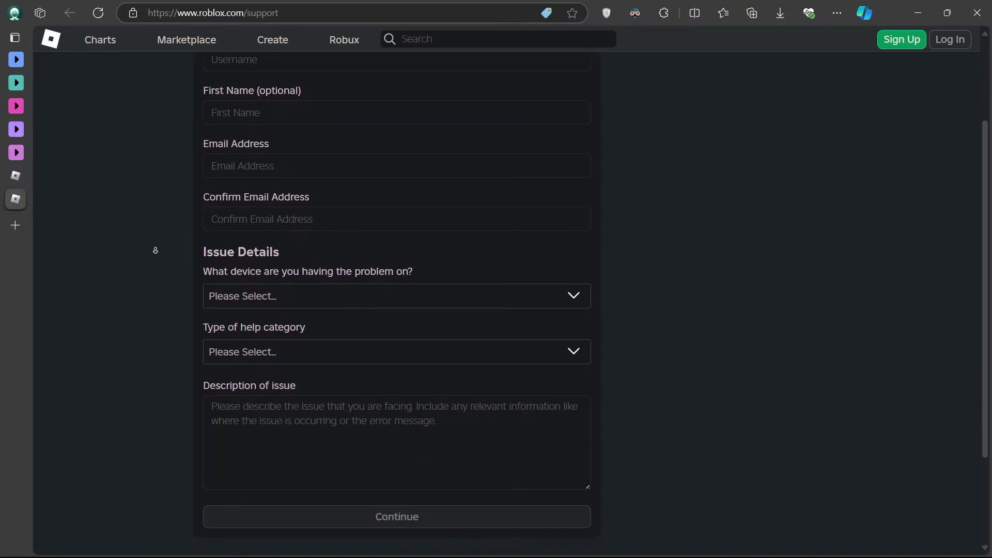
{"action": "scroll", "coordinate": [155, 251], "scroll_direction": "down", "scroll_amount": 2}
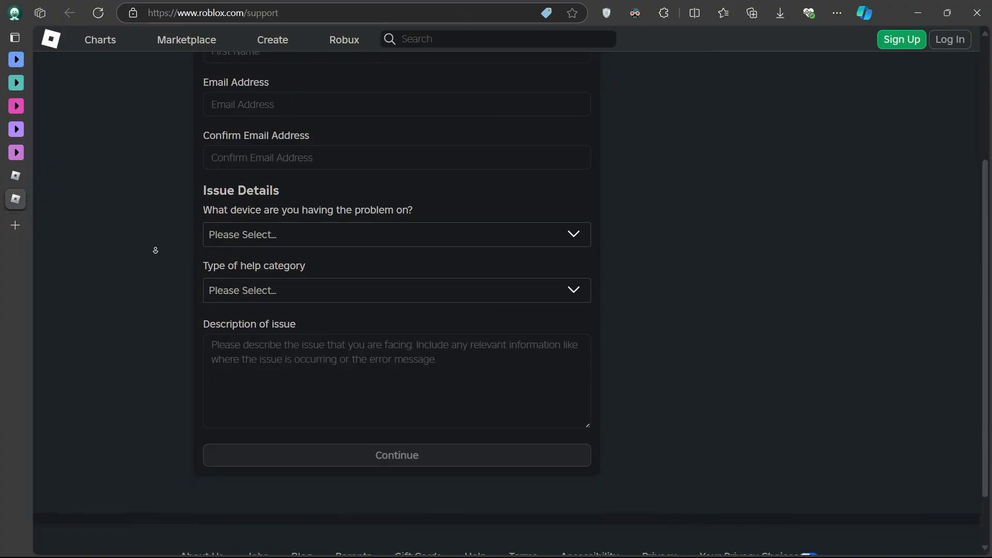
{"action": "scroll", "coordinate": [155, 251], "scroll_direction": "down", "scroll_amount": 1}
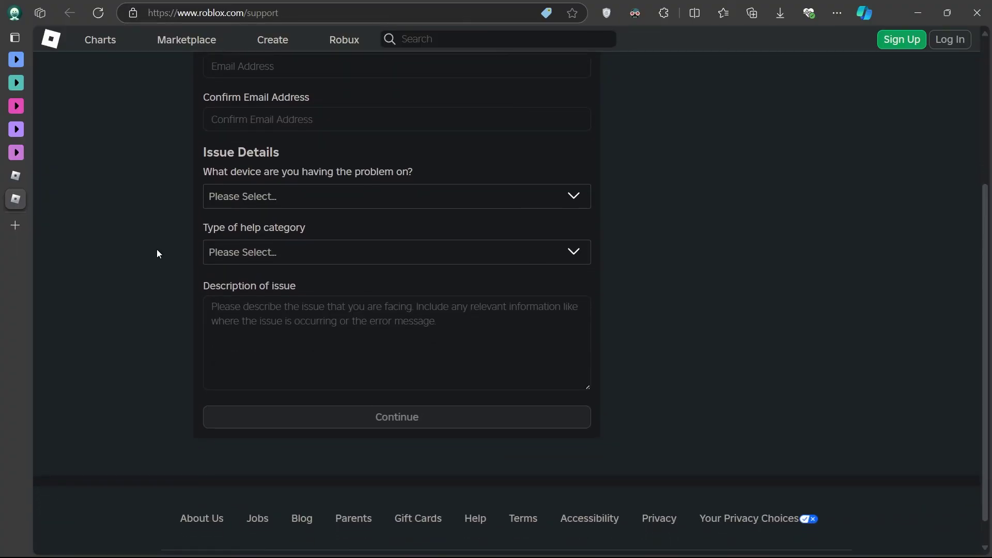
Set device to PC, category 'Account Hacked or Can't Log in', subcategory '2-Step Verification'.
{"action": "left_click", "coordinate": [156, 249]}
{"action": "left_click", "coordinate": [334, 197]}
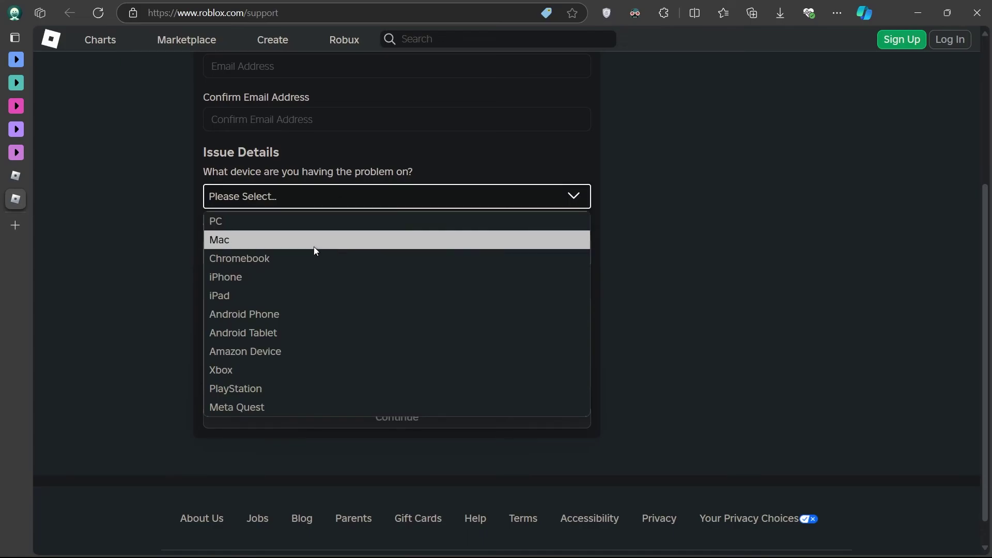
{"action": "left_click", "coordinate": [242, 226]}
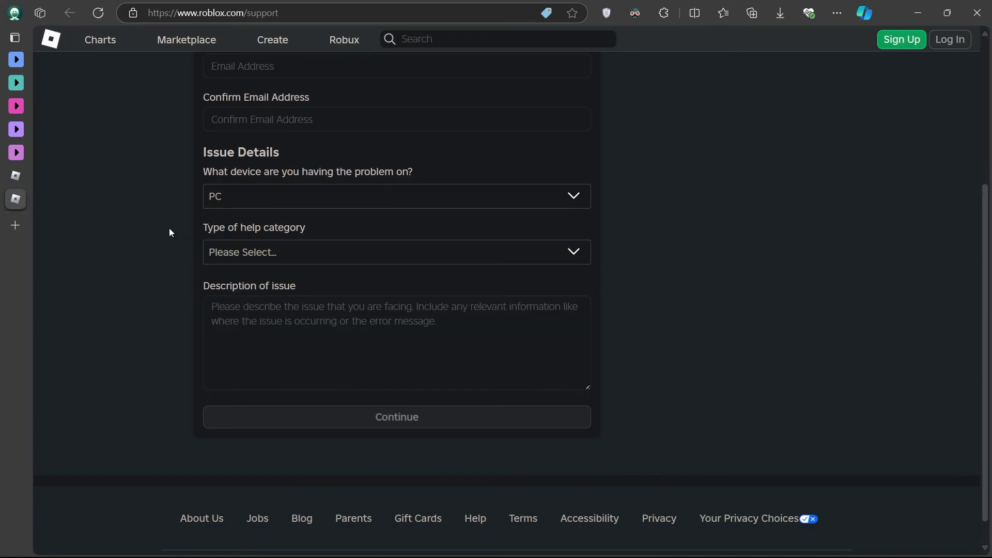
{"action": "left_click", "coordinate": [274, 258]}
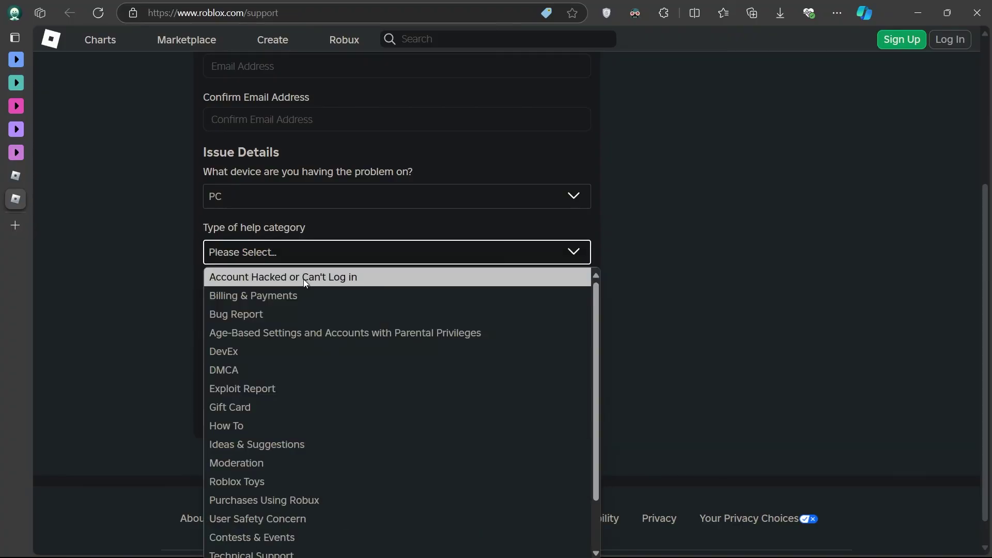
{"action": "left_click", "coordinate": [302, 280]}
{"action": "left_click", "coordinate": [316, 289]}
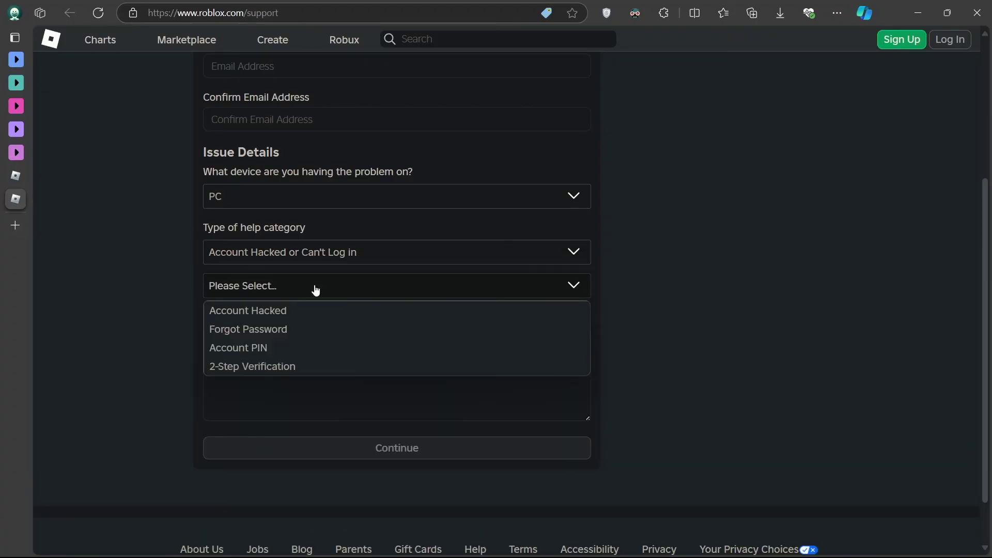
{"action": "left_click", "coordinate": [295, 368]}
Dismiss the autofill popup and minimize the browser.
{"action": "left_click", "coordinate": [280, 359]}
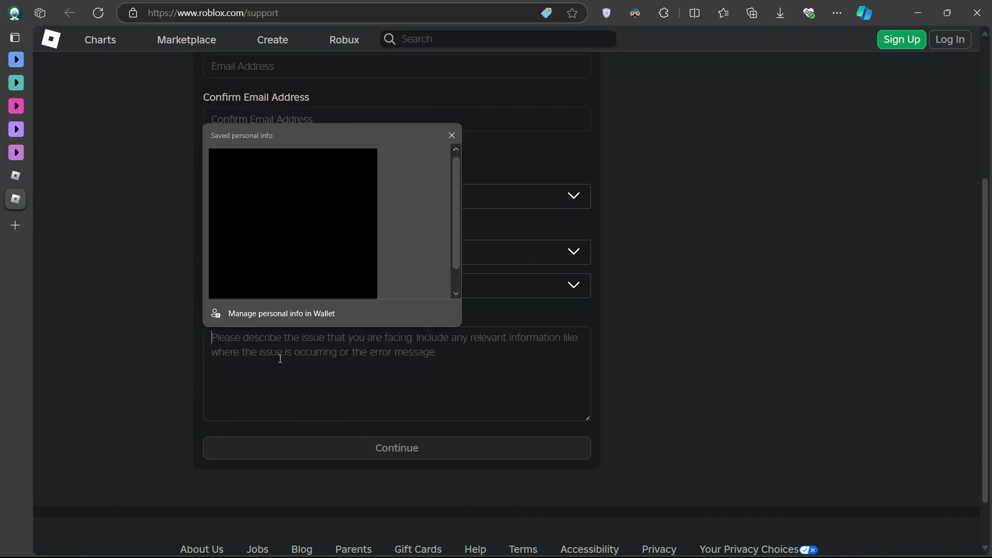
{"action": "left_click", "coordinate": [163, 348]}
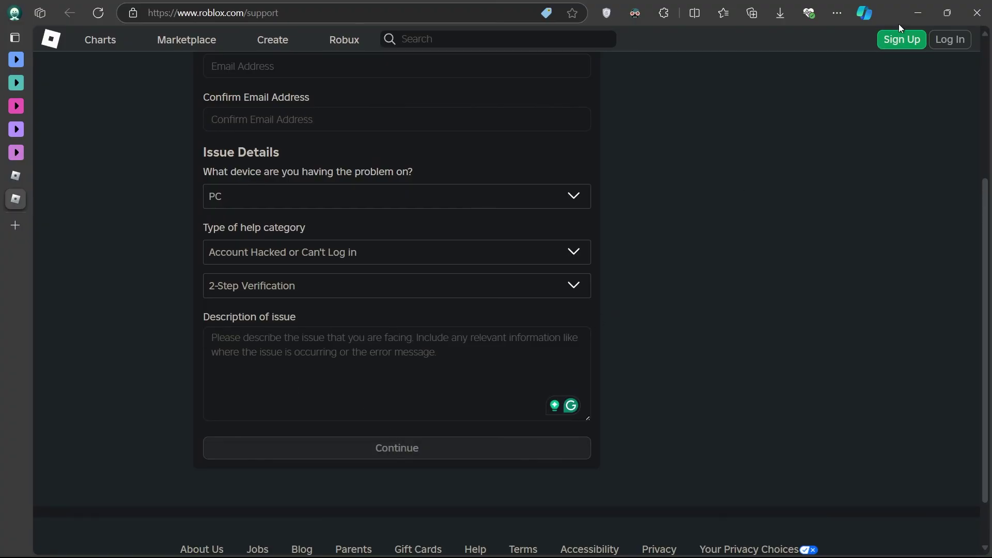
{"action": "left_click", "coordinate": [912, 14]}
{"action": "left_click", "coordinate": [833, 183]}
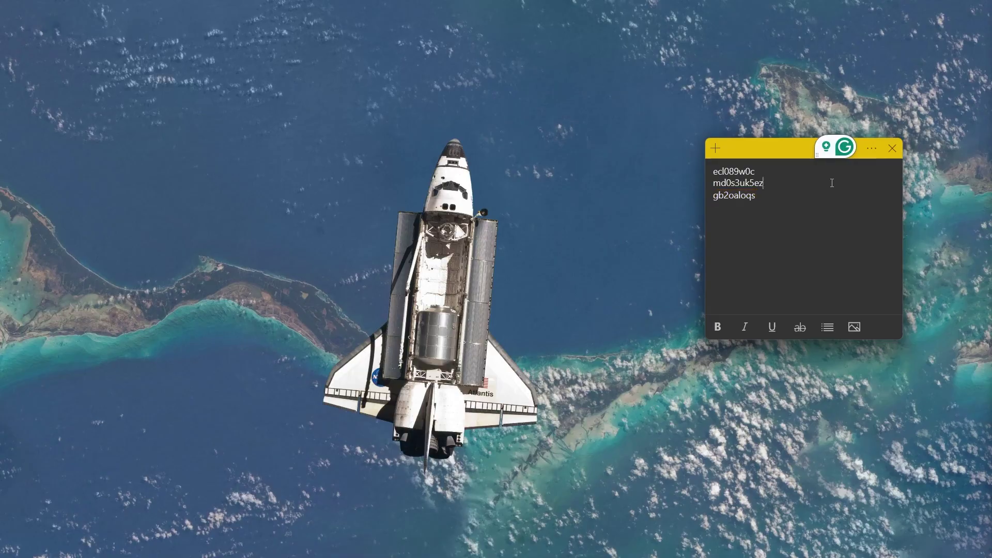